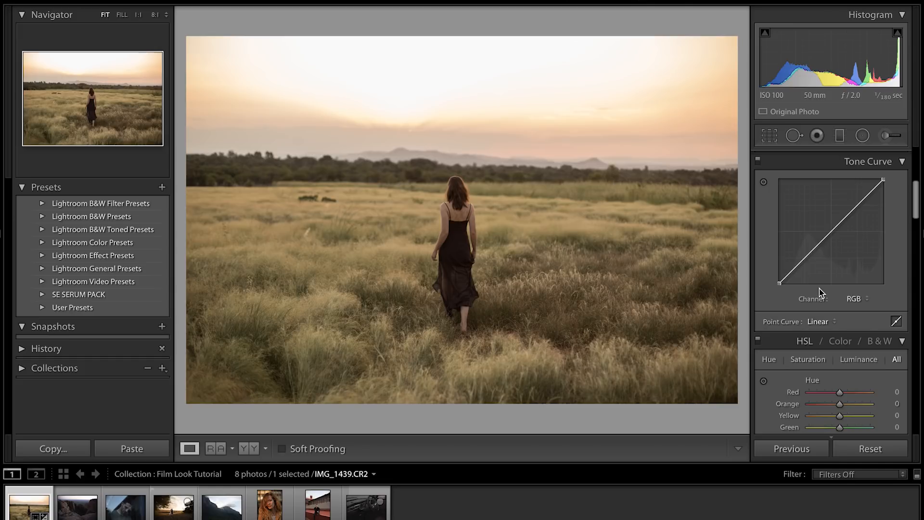
# Lift the black endpoint and lower the white endpoint slightly on the RGB tone curve to fade the photo
pyautogui.scroll(-1, 820, 288)
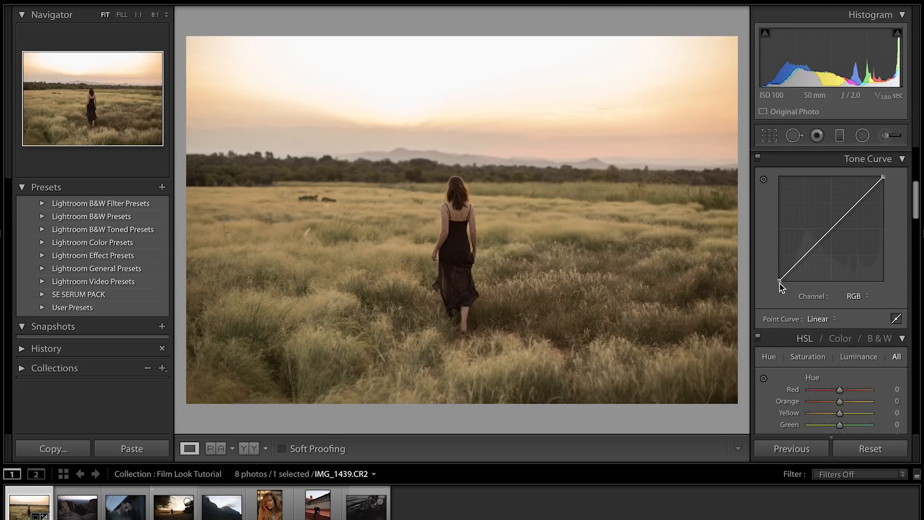
pyautogui.moveTo(780, 280); pyautogui.dragTo(775, 280)
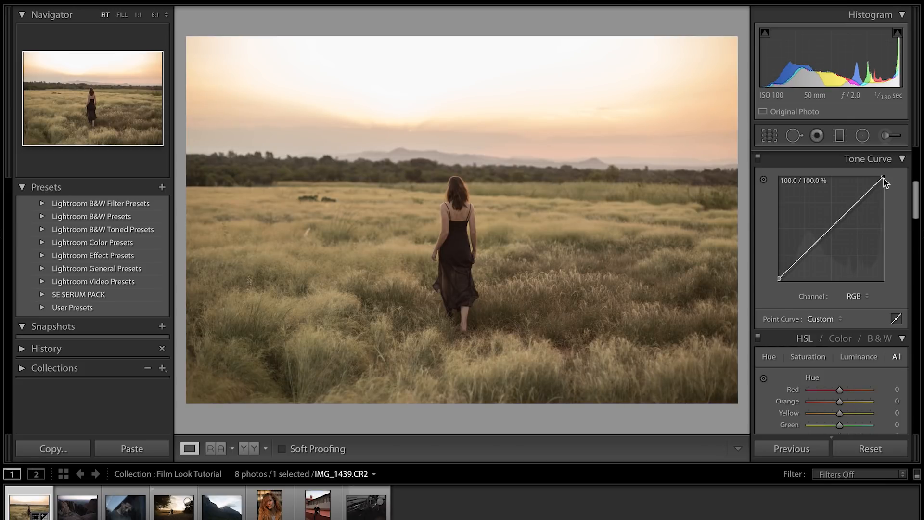
pyautogui.moveTo(884, 178)
pyautogui.mouseDown()
pyautogui.moveTo(885, 189)
pyautogui.moveTo(889, 182)
pyautogui.mouseUp()
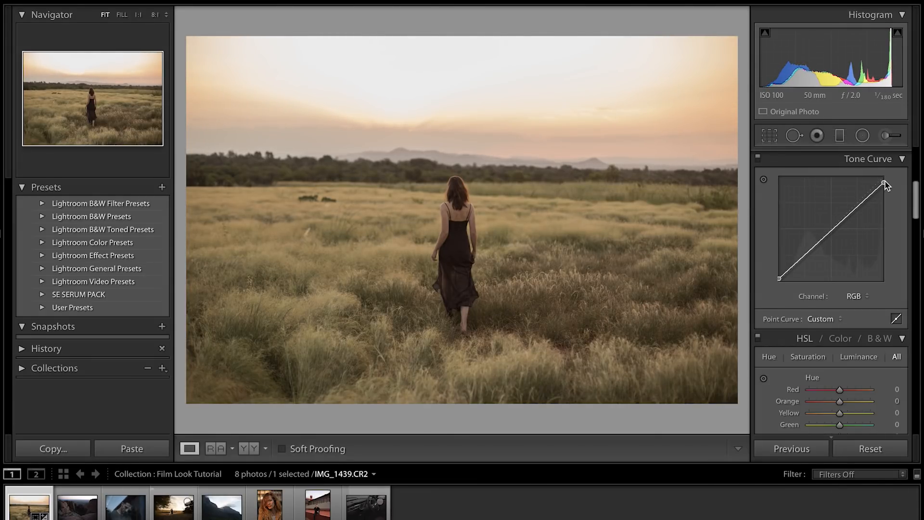
# On the Red channel tone curve, add a lifted shadow point and a lowered highlight point at about 75.7 / 72.5 %
pyautogui.click(854, 296)
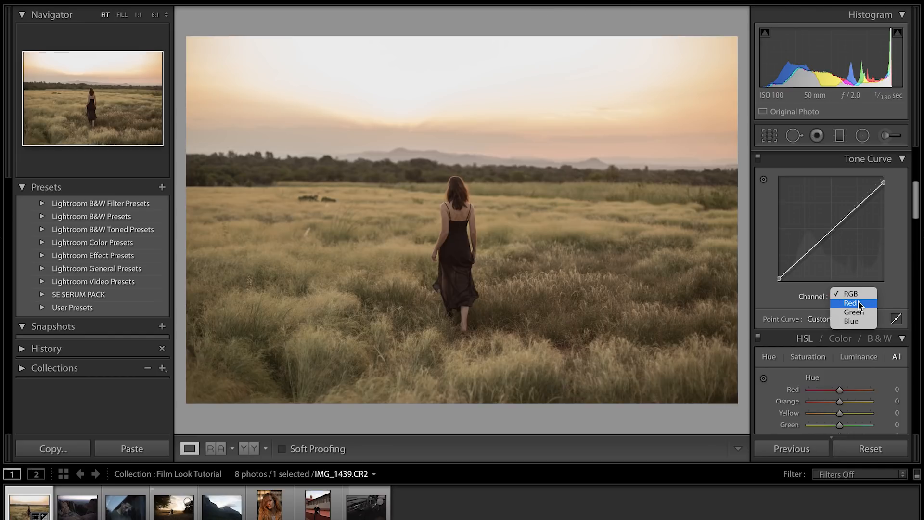
pyautogui.click(859, 302)
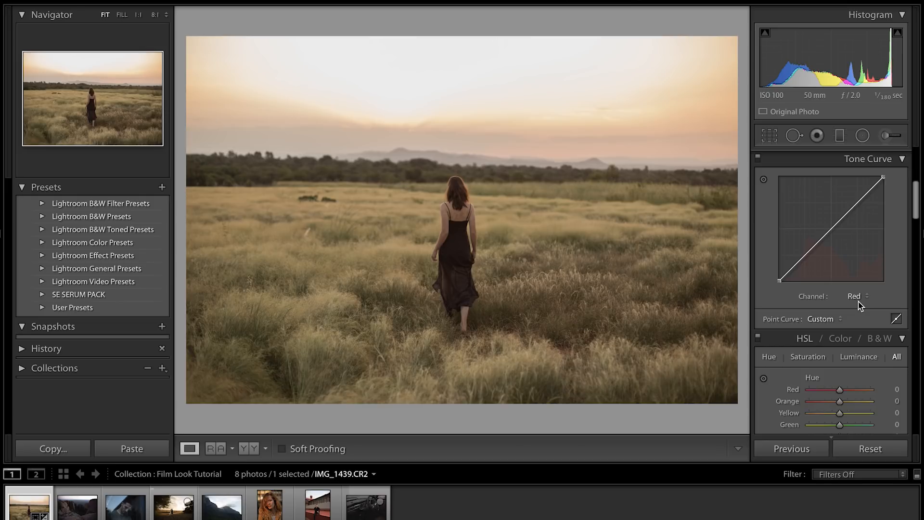
pyautogui.click(807, 255)
pyautogui.moveTo(859, 201); pyautogui.dragTo(859, 204)
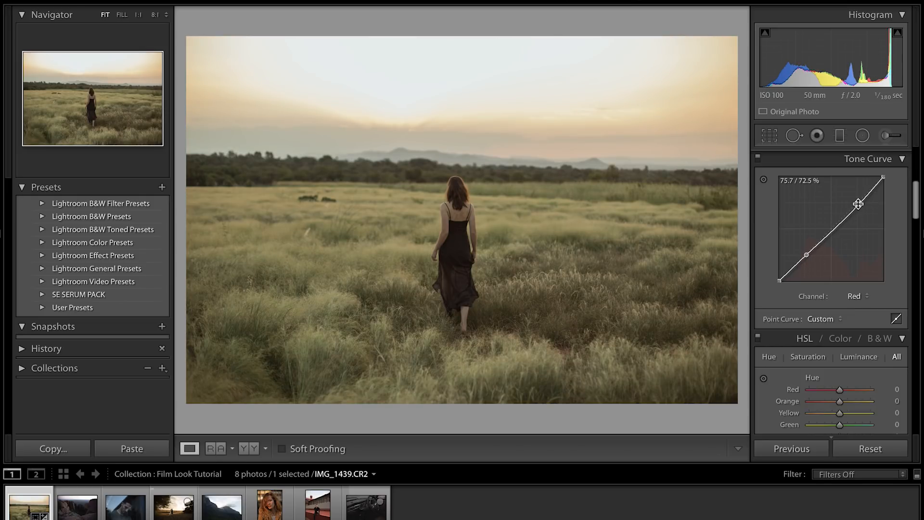
pyautogui.moveTo(806, 257); pyautogui.dragTo(806, 252)
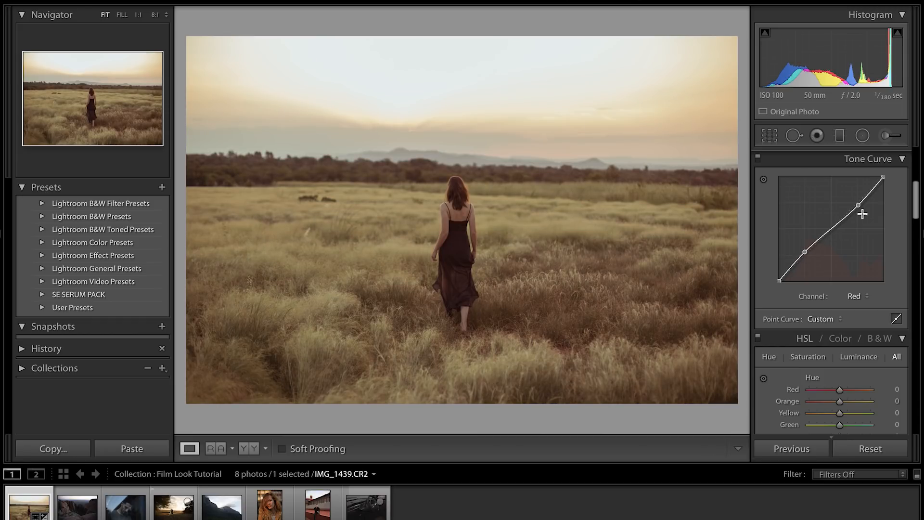
pyautogui.moveTo(859, 206); pyautogui.dragTo(858, 206)
# On the Green channel tone curve, lower a shadow point slightly and raise a highlight point to about 74.1 / 75.7 %
pyautogui.click(861, 297)
pyautogui.click(864, 302)
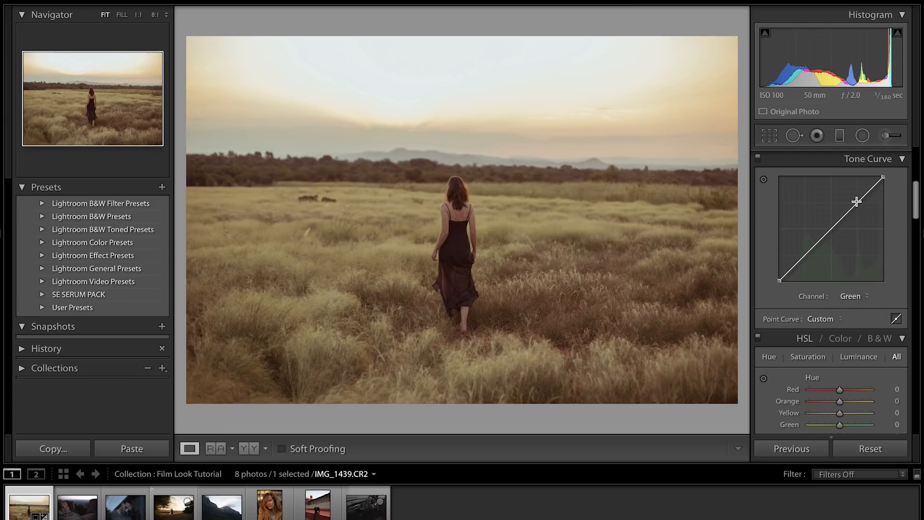
pyautogui.moveTo(801, 259); pyautogui.dragTo(802, 258)
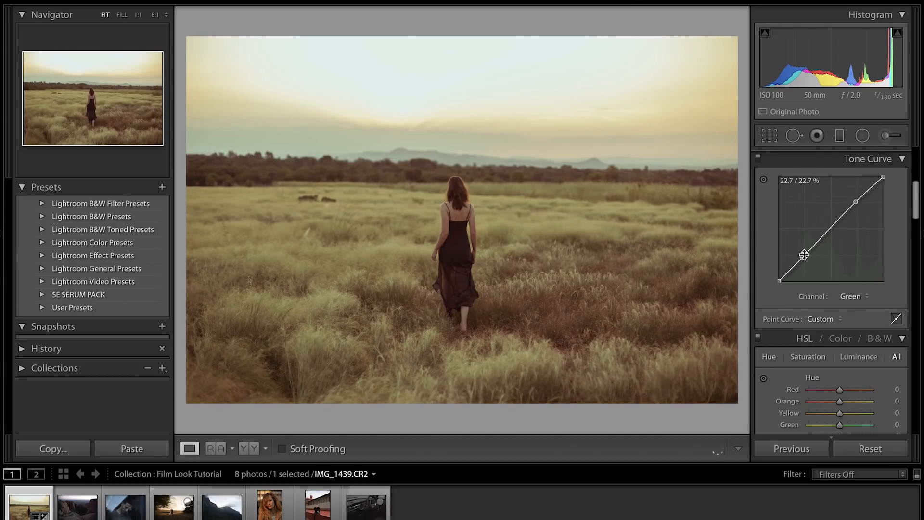
pyautogui.moveTo(856, 202); pyautogui.dragTo(858, 201)
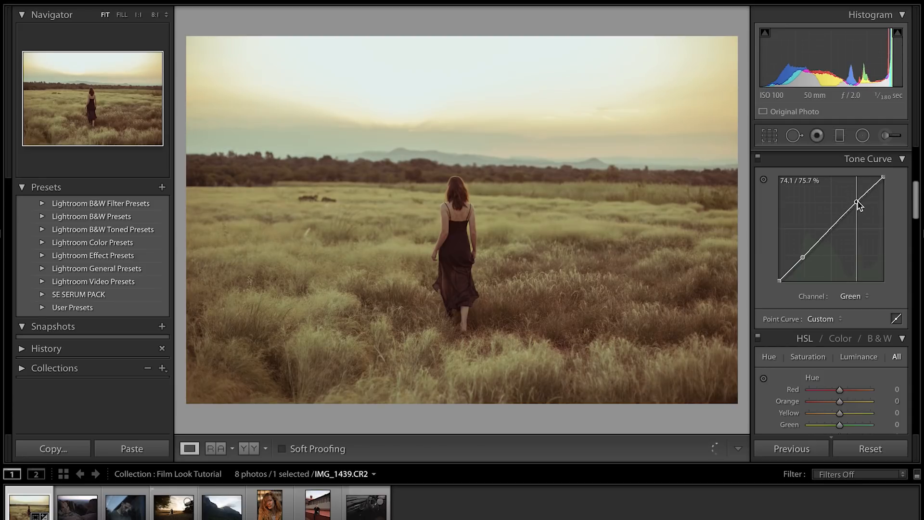
# On the Blue channel tone curve, lower a shadow point to 25.5 / 23.9 % and raise a highlight point to 75.3 / 76.9 %
pyautogui.click(855, 296)
pyautogui.click(855, 308)
pyautogui.moveTo(805, 254); pyautogui.dragTo(806, 256)
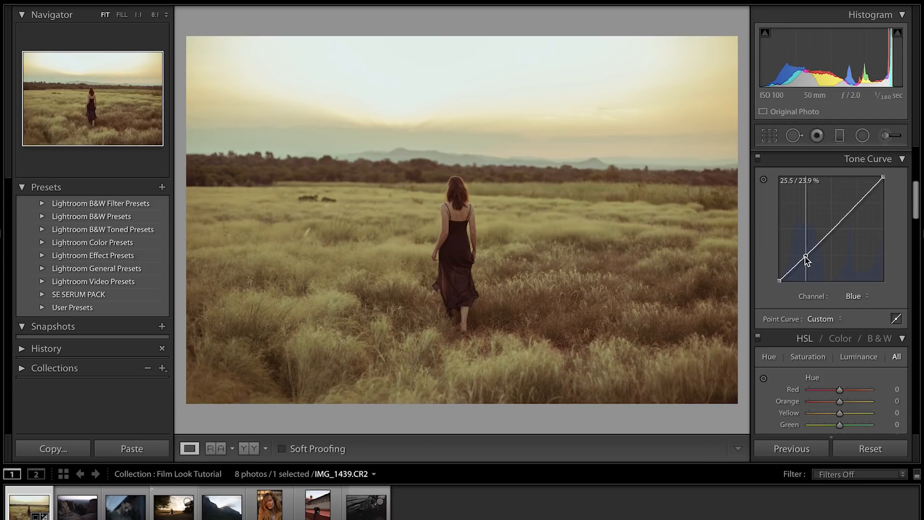
pyautogui.moveTo(858, 202); pyautogui.dragTo(859, 201)
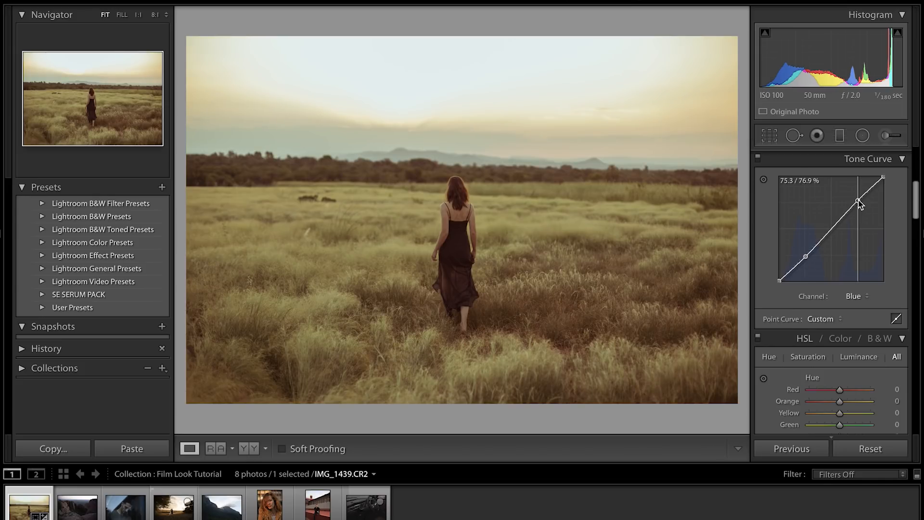
# Compare the edited photo with its unedited Before version several times
pyautogui.press('\\')
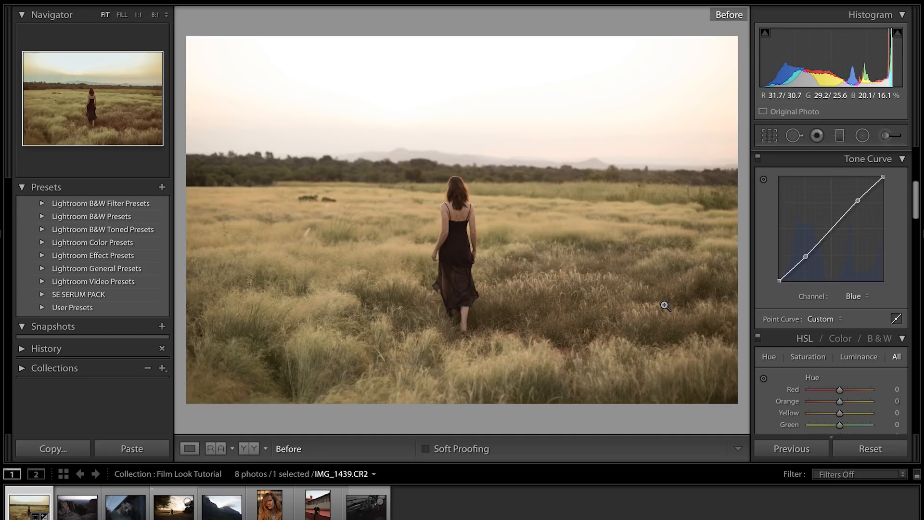
pyautogui.press('\\')
pyautogui.press('\\')
pyautogui.press('\\')
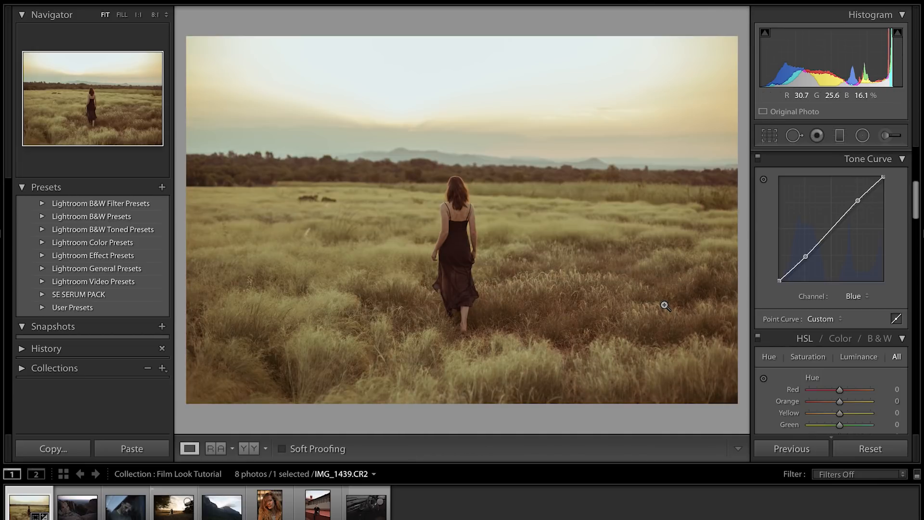
pyautogui.press('\\')
pyautogui.press('\\')
# Set the HSL hue of Red and Orange to +15 and of Blue to -15
pyautogui.scroll(-5, 790, 328)
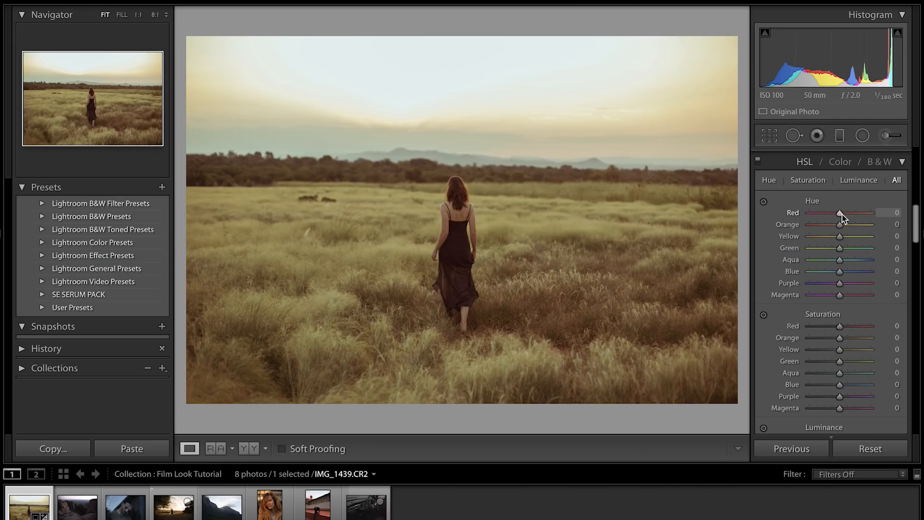
pyautogui.press('Up')
pyautogui.press('Up')
pyautogui.press('Up')
pyautogui.press('Up')
pyautogui.press('Up')
pyautogui.press('Up')
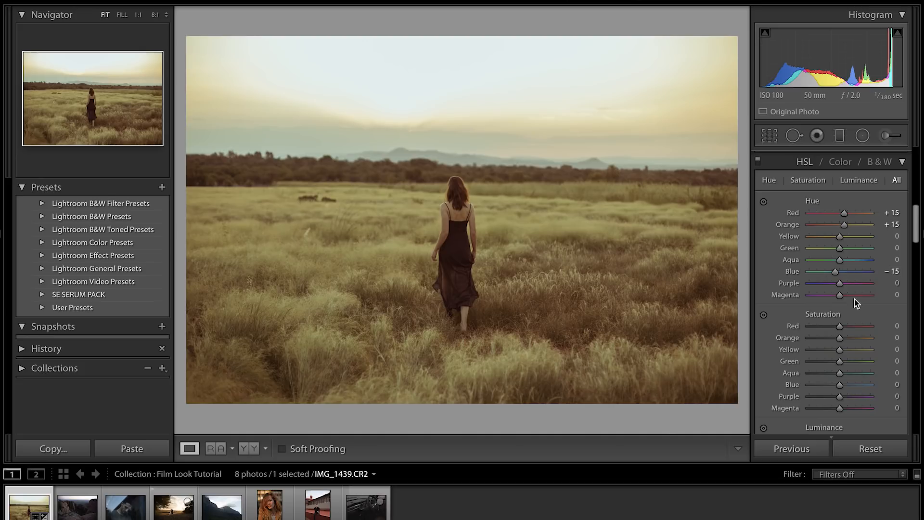
# Set the HSL saturation of Red and Orange to -15
pyautogui.scroll(-2, 855, 309)
pyautogui.press('Down')
pyautogui.press('Down')
pyautogui.press('Down')
pyautogui.press('Down')
pyautogui.press('Down')
pyautogui.press('Down')
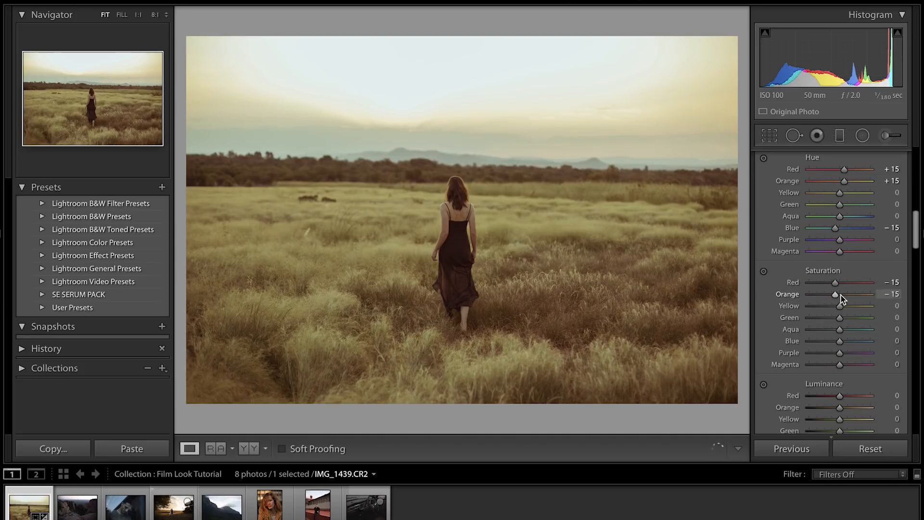
# Set the HSL saturation of Yellow and Green to -15, Aqua to -5 and Blue to -40
pyautogui.press('Down')
pyautogui.press('Down')
pyautogui.press('Down')
pyautogui.press('Down')
pyautogui.press('Down')
pyautogui.press('Down')
pyautogui.press('Down')
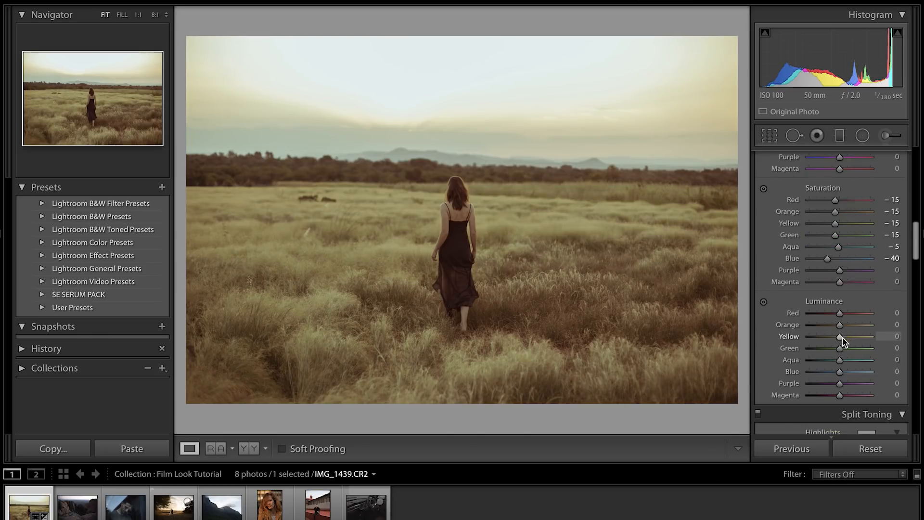
# Set the HSL luminance of Orange to +10, Yellow to -18 and Green to +1
pyautogui.moveTo(842, 348)
pyautogui.mouseDown()
pyautogui.moveTo(867, 351)
pyautogui.moveTo(815, 348)
pyautogui.moveTo(869, 338)
pyautogui.moveTo(822, 337)
pyautogui.moveTo(851, 336)
pyautogui.moveTo(835, 340)
pyautogui.mouseUp()
pyautogui.moveTo(840, 325); pyautogui.dragTo(846, 334)
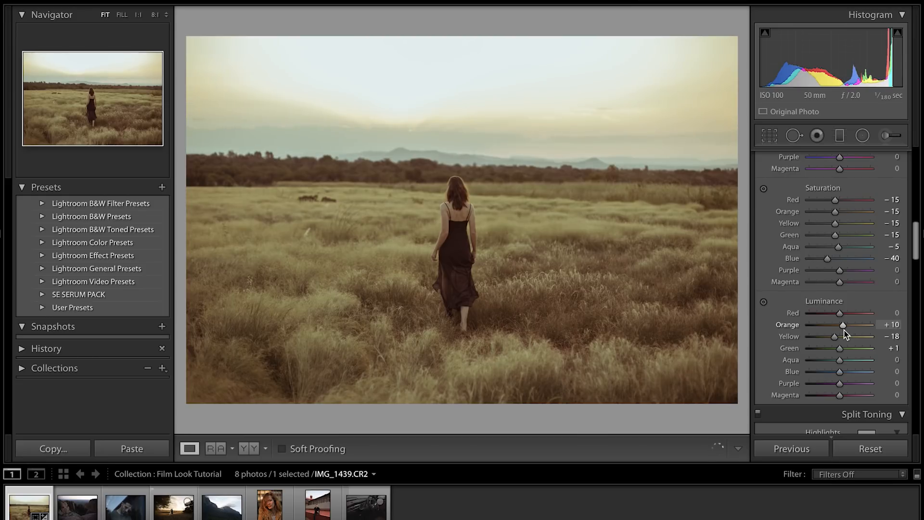
# Split-tone the highlights with hue 245 and saturation 12
pyautogui.scroll(-5, 847, 339)
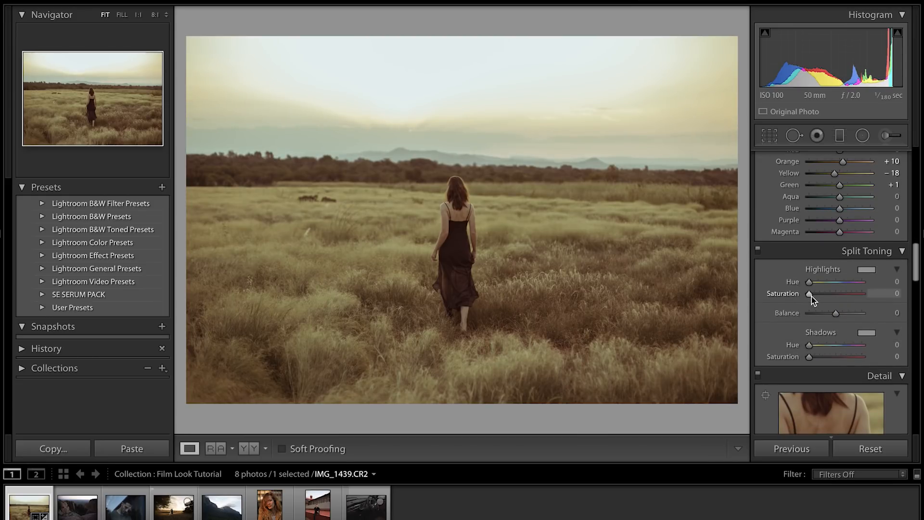
pyautogui.moveTo(812, 295); pyautogui.dragTo(841, 284)
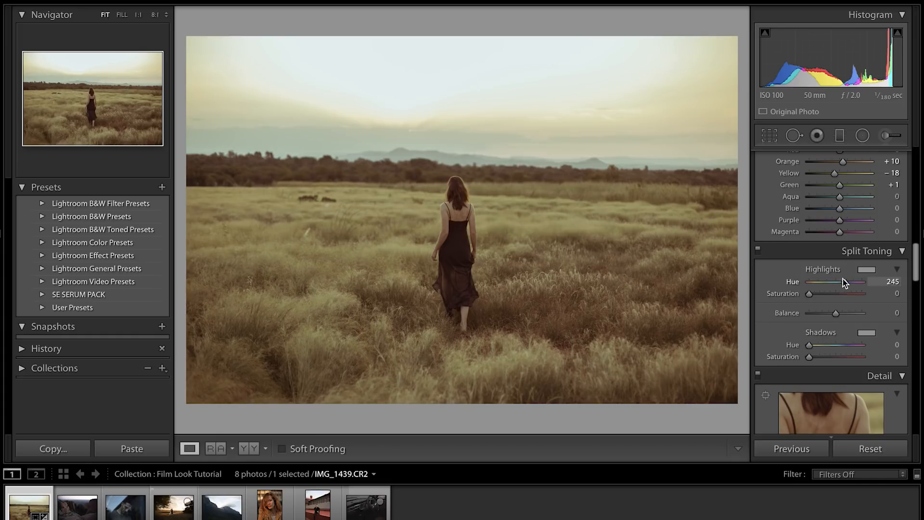
pyautogui.moveTo(809, 294); pyautogui.dragTo(816, 297)
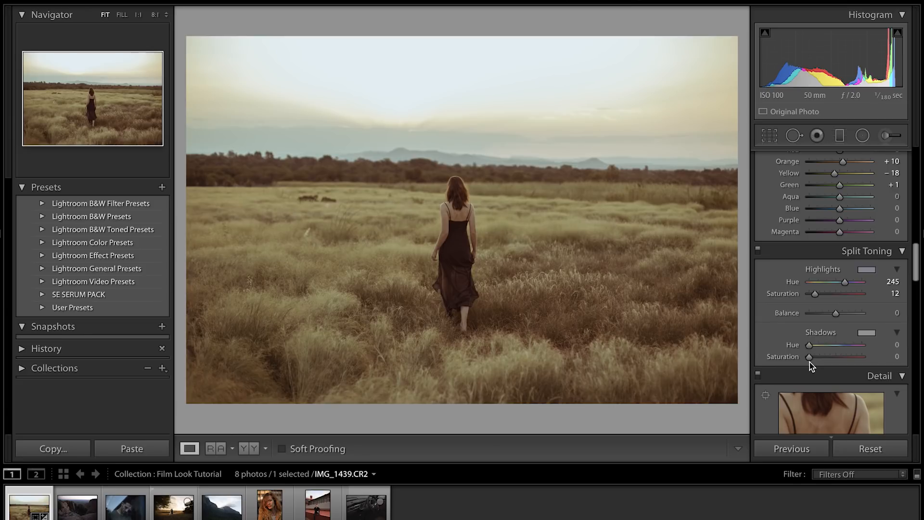
# Set the sharpening amount to 10 and its masking to 82, checking the woman at 1:1
pyautogui.scroll(-5, 810, 362)
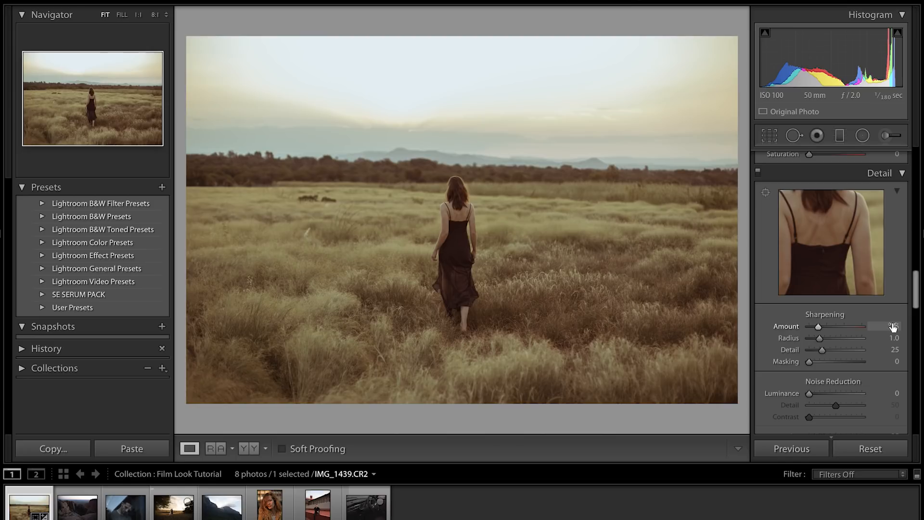
pyautogui.click(893, 327)
pyautogui.write('10')
pyautogui.press('Return')
pyautogui.press('z')
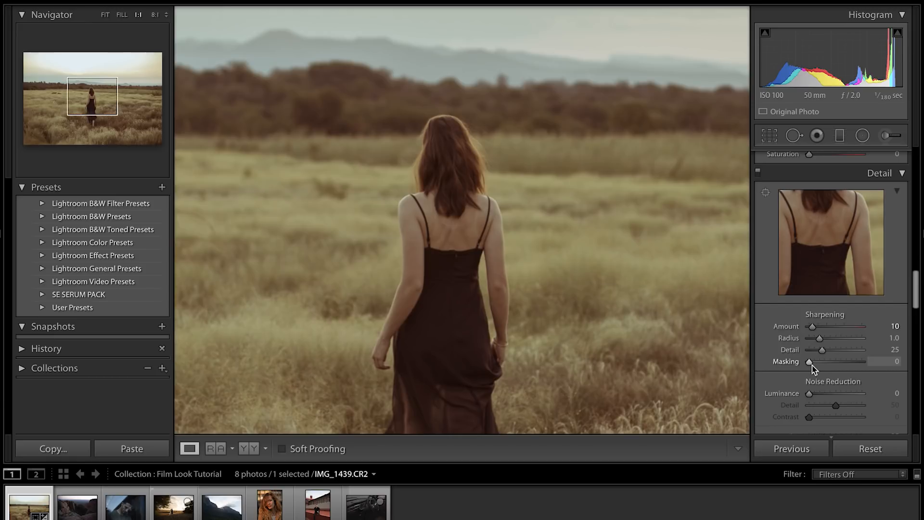
pyautogui.press('alt')
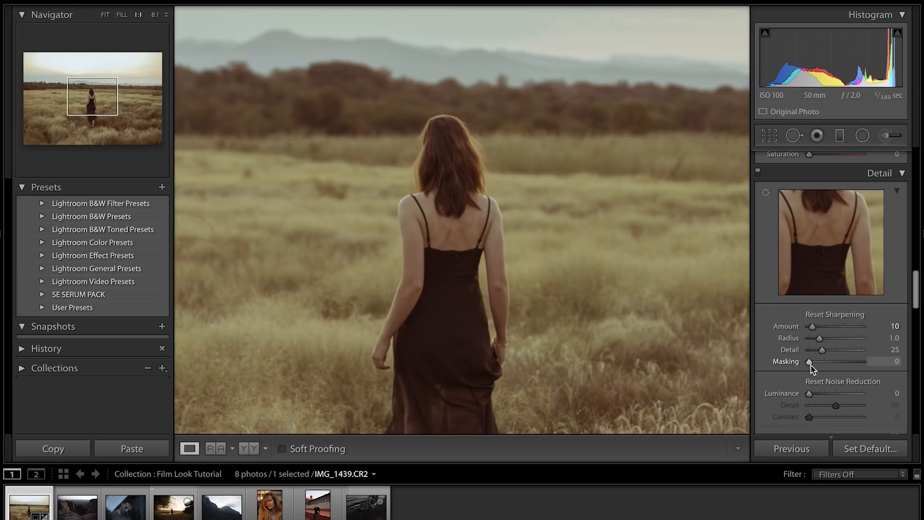
pyautogui.moveTo(811, 363); pyautogui.dragTo(855, 363)
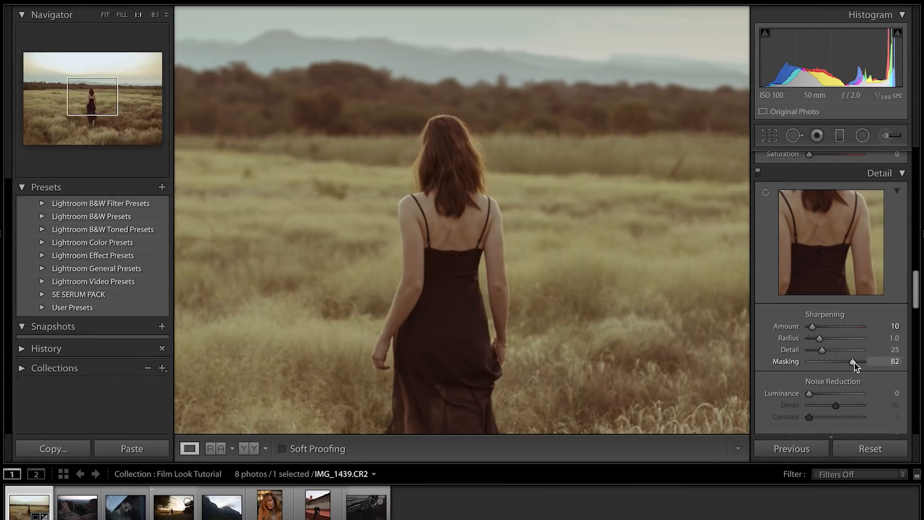
pyautogui.click(652, 264)
# Enable lens profile corrections for the photo
pyautogui.scroll(-5, 793, 273)
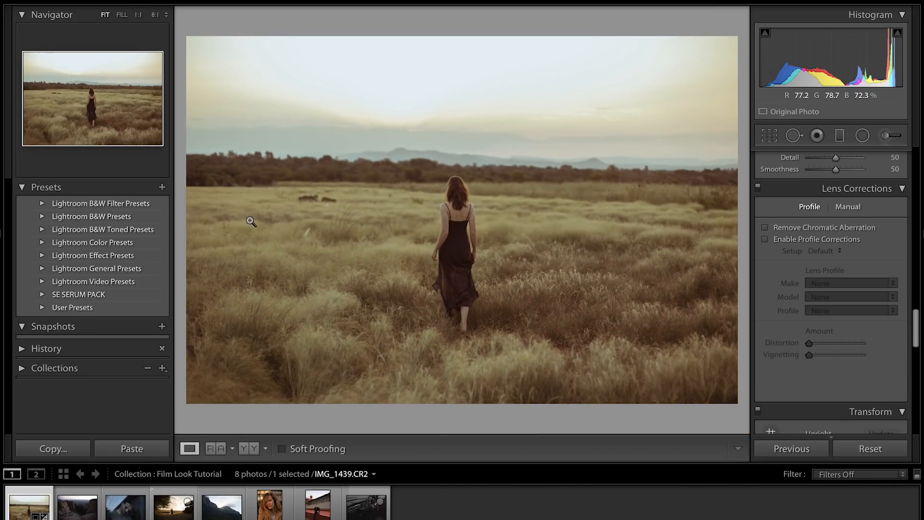
pyautogui.click(766, 240)
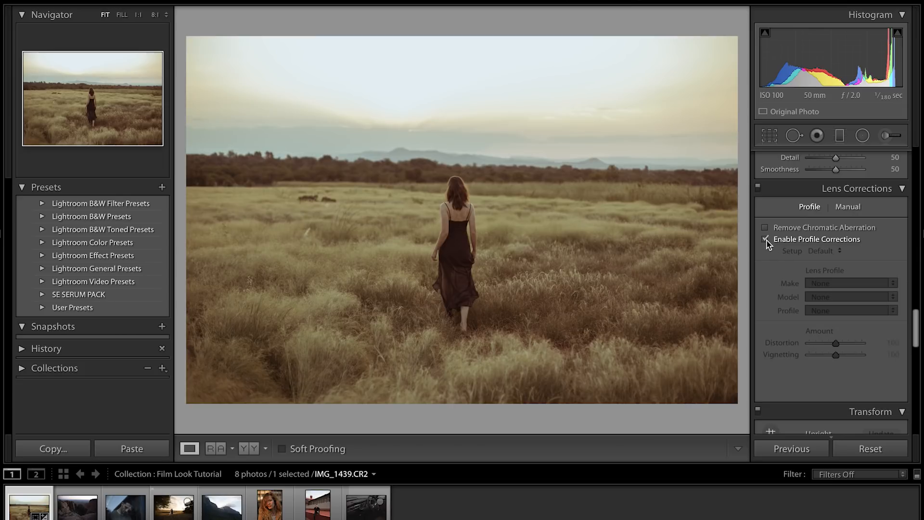
# Add film grain with amount 29 and size 25, judging it on the woman at 1:1
pyautogui.scroll(-8, 770, 243)
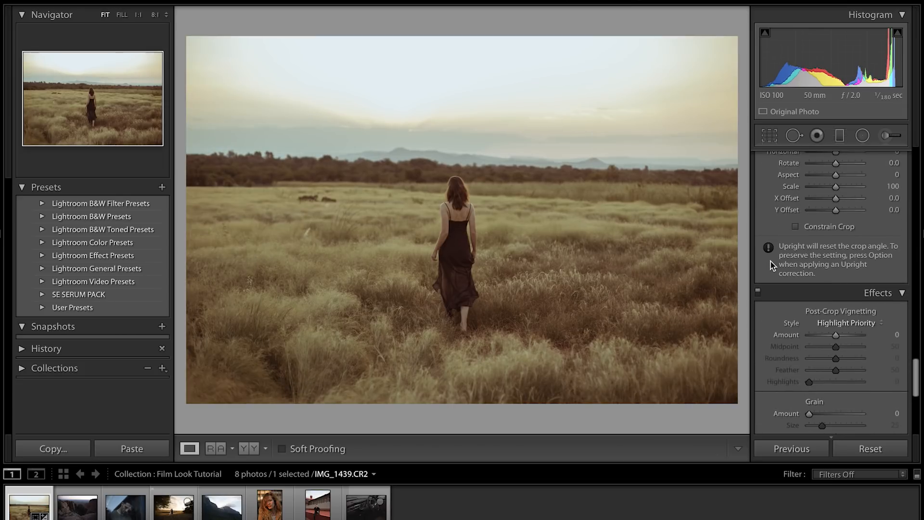
pyautogui.scroll(-2, 773, 233)
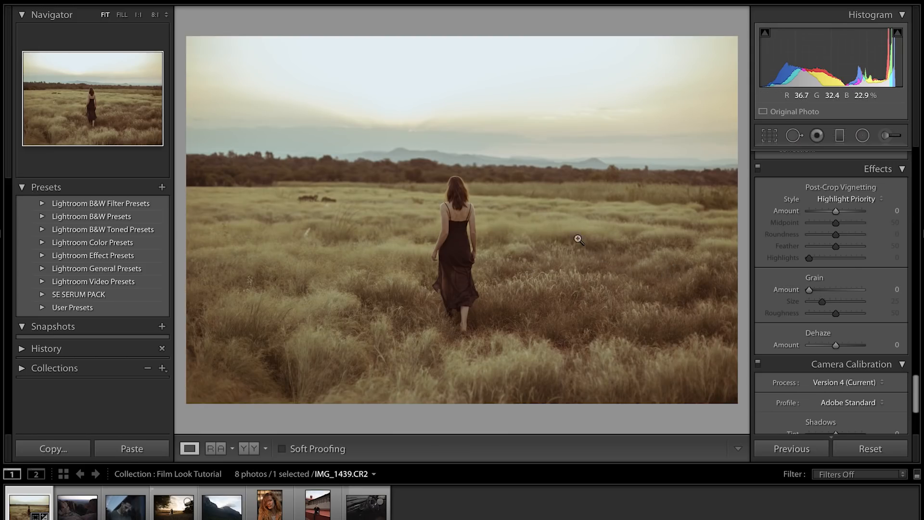
pyautogui.click(483, 227)
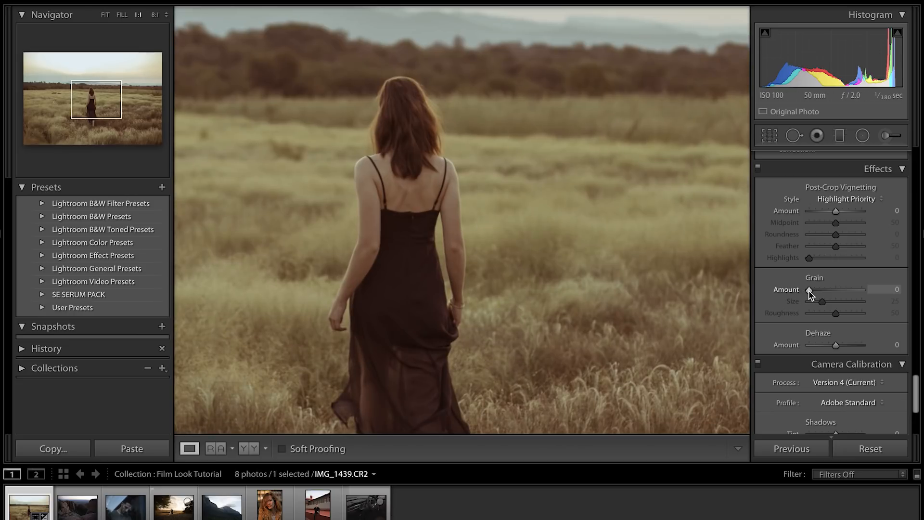
pyautogui.moveTo(810, 290); pyautogui.dragTo(831, 293)
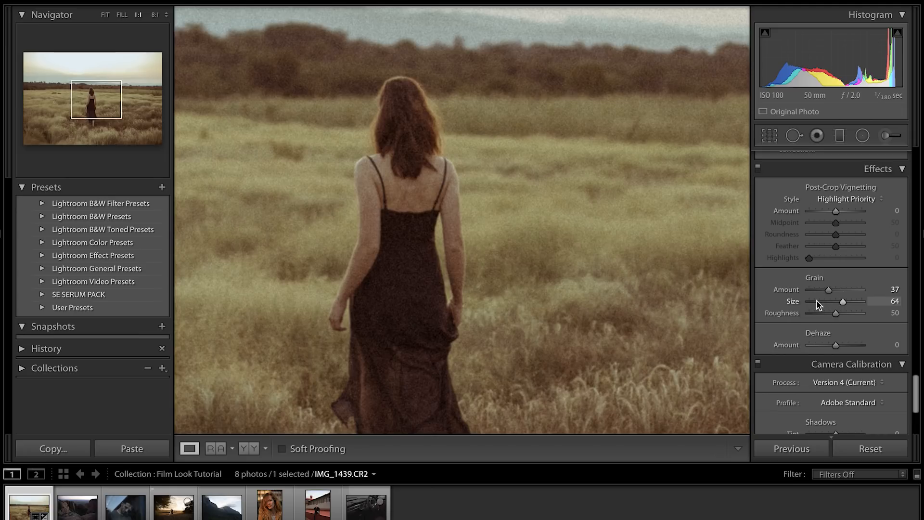
pyautogui.click(813, 301)
pyautogui.moveTo(812, 301); pyautogui.dragTo(822, 302)
pyautogui.click(824, 290)
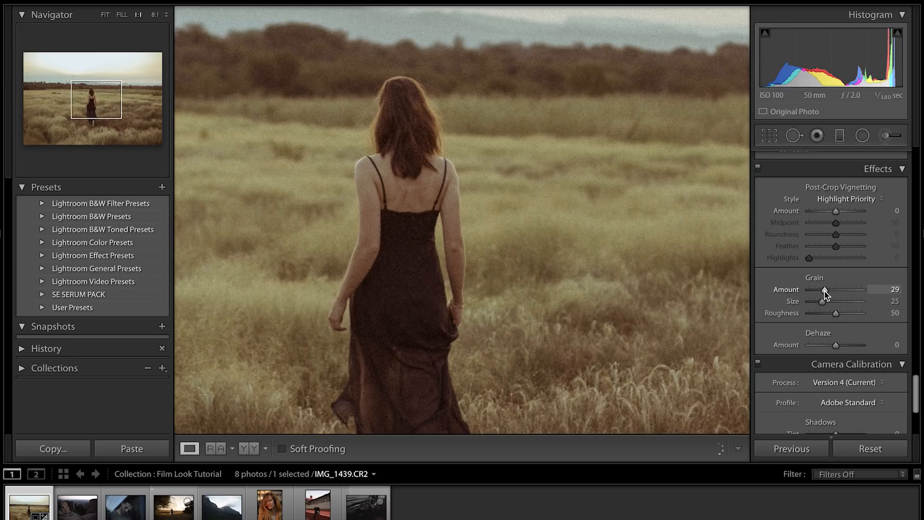
pyautogui.press('z')
# Set the Blue Primary hue to -10 in the camera calibration
pyautogui.scroll(-5, 825, 293)
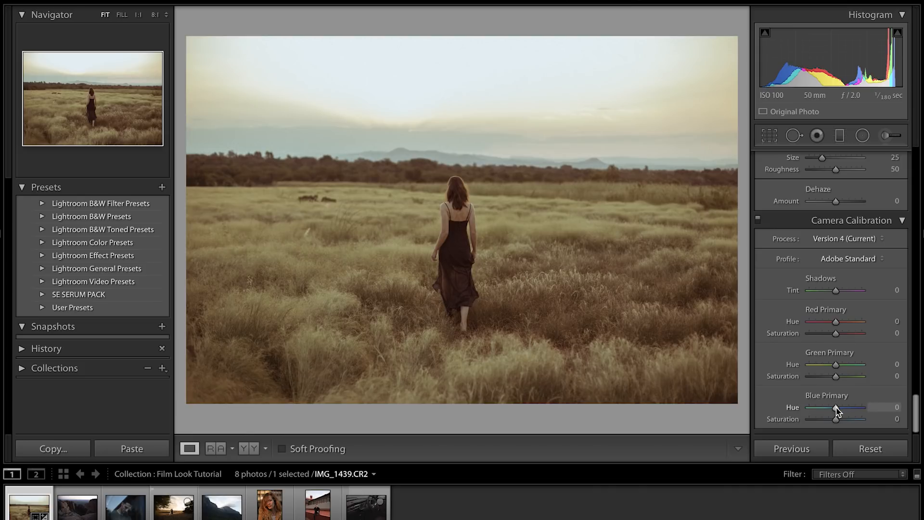
pyautogui.press('Down')
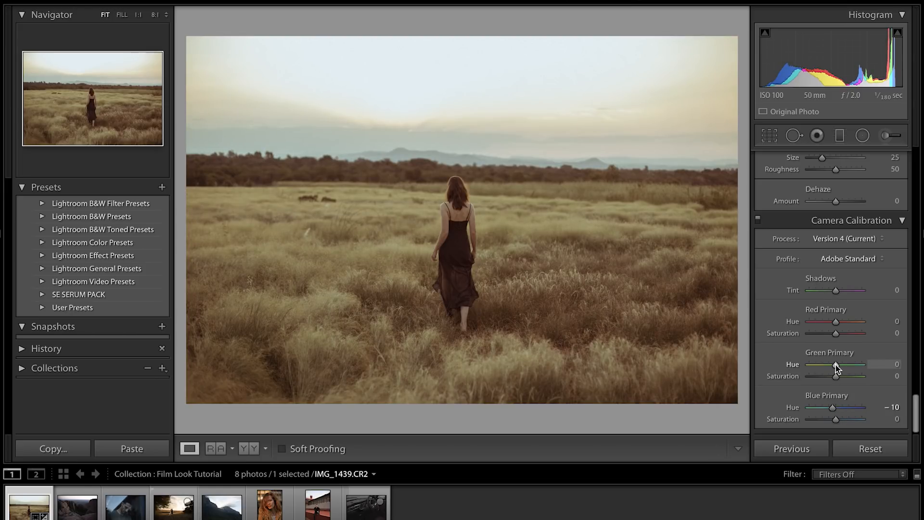
# Set the Green Primary hue and saturation both to +15 in the camera calibration
pyautogui.press('Up')
pyautogui.press('Up')
pyautogui.press('Up')
pyautogui.press('Up')
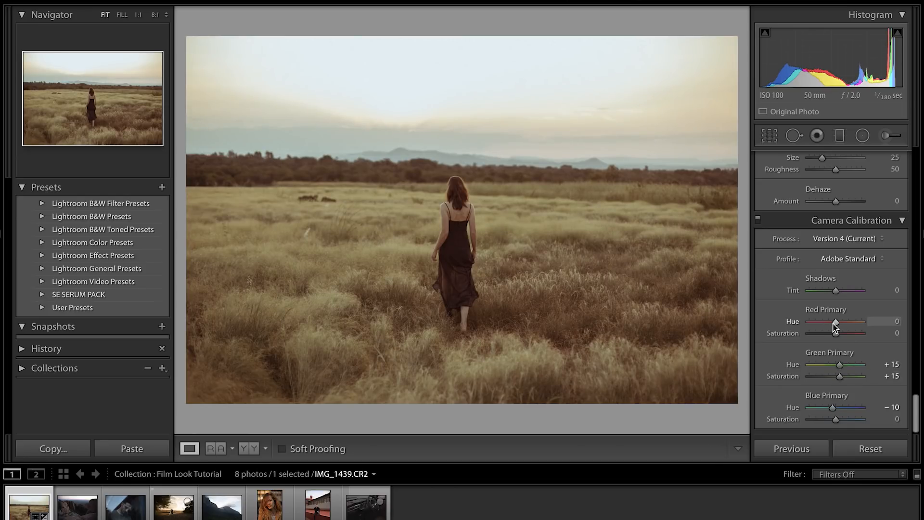
# Set the Red Primary hue to +15 and saturation to +5, and compare the photo before and after editing
pyautogui.press('Up')
pyautogui.press('Up')
pyautogui.press('Up')
pyautogui.press('Up')
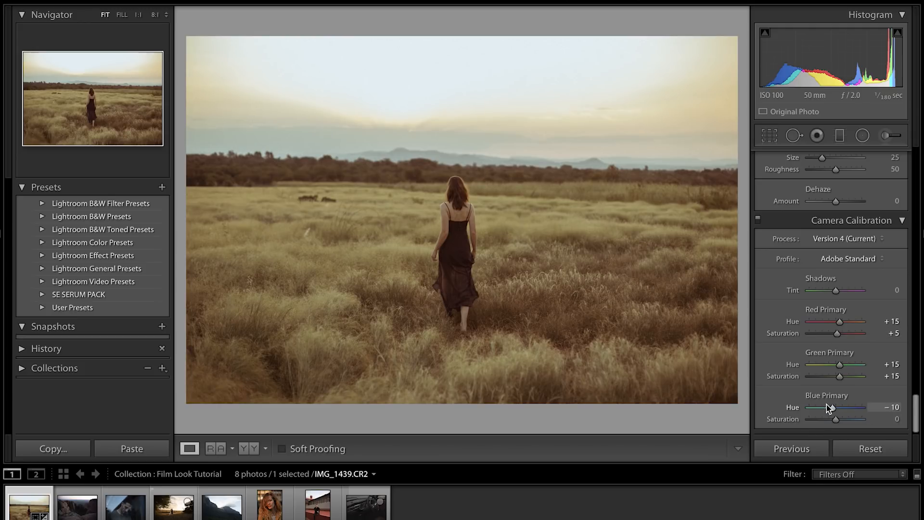
pyautogui.press('Up')
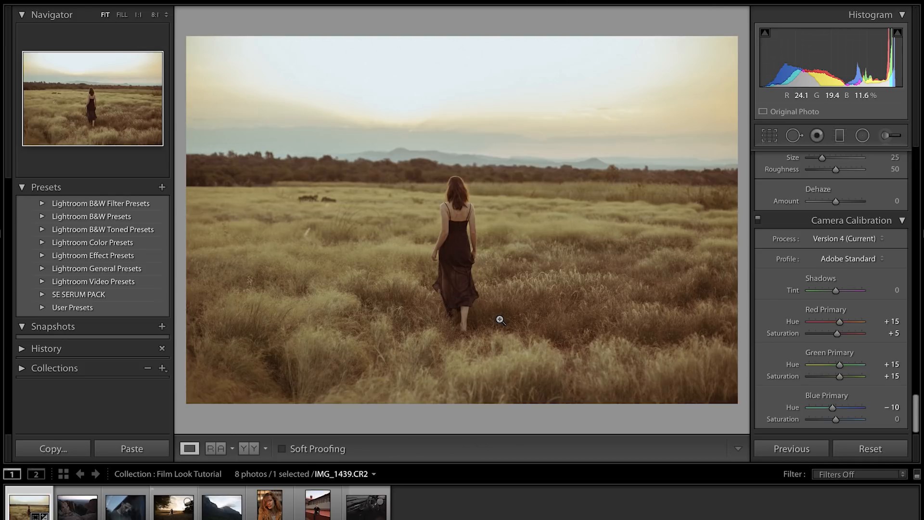
pyautogui.press('\\')
pyautogui.press('\\')
# Save the edits as a preset named Magic Film in User Presets, leaving out the Exposure setting
pyautogui.click(163, 187)
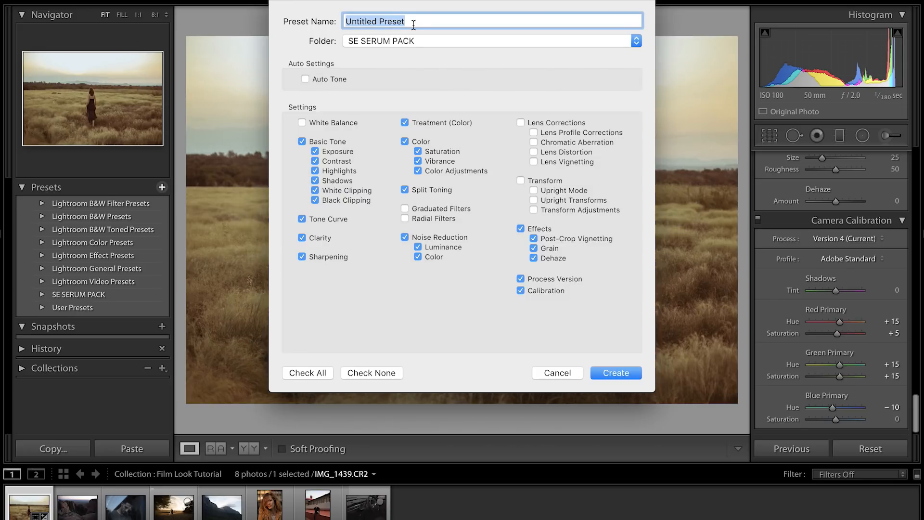
pyautogui.write('Magic Film')
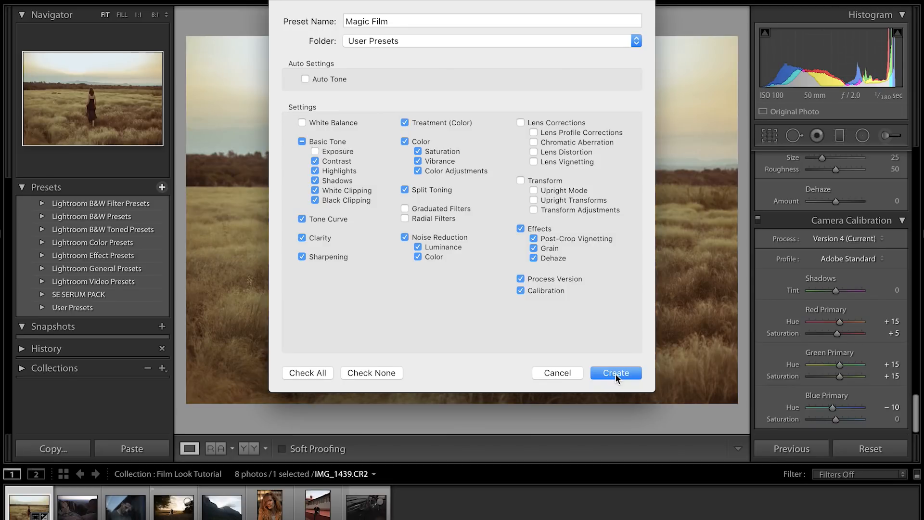
pyautogui.click(615, 374)
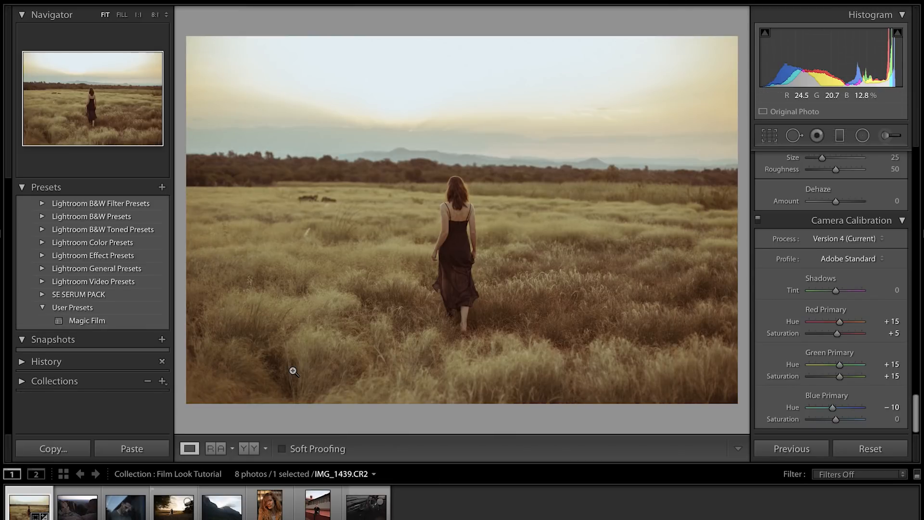
# Apply the Magic Film preset to the rocky canyon photo and raise its exposure to +0.90
pyautogui.click(83, 509)
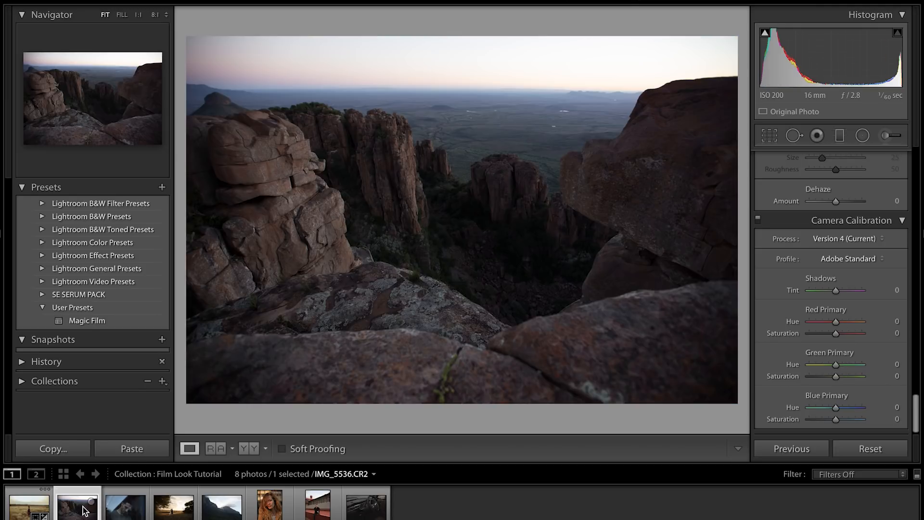
pyautogui.click(110, 321)
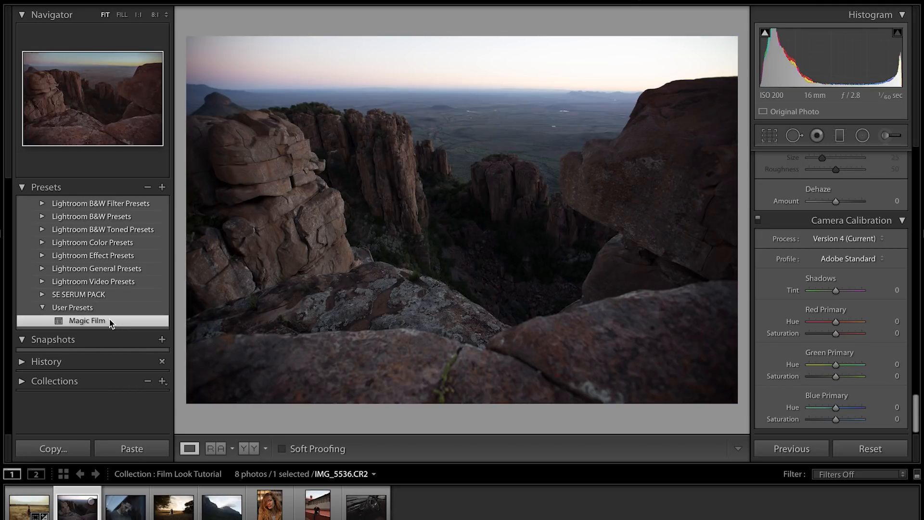
pyautogui.scroll(10, 795, 247)
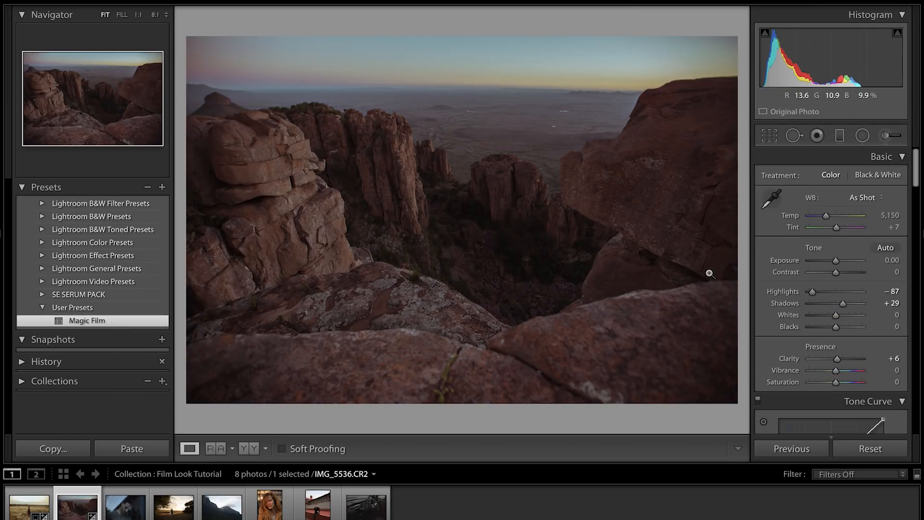
pyautogui.moveTo(836, 262); pyautogui.dragTo(840, 264)
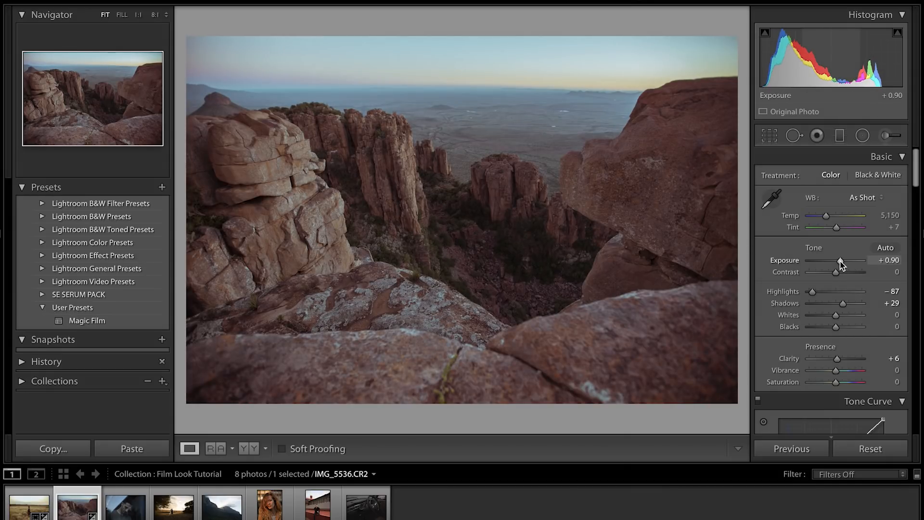
# Set the canyon photo's clarity to +33 and enable its lens profile corrections
pyautogui.scroll(-2, 797, 332)
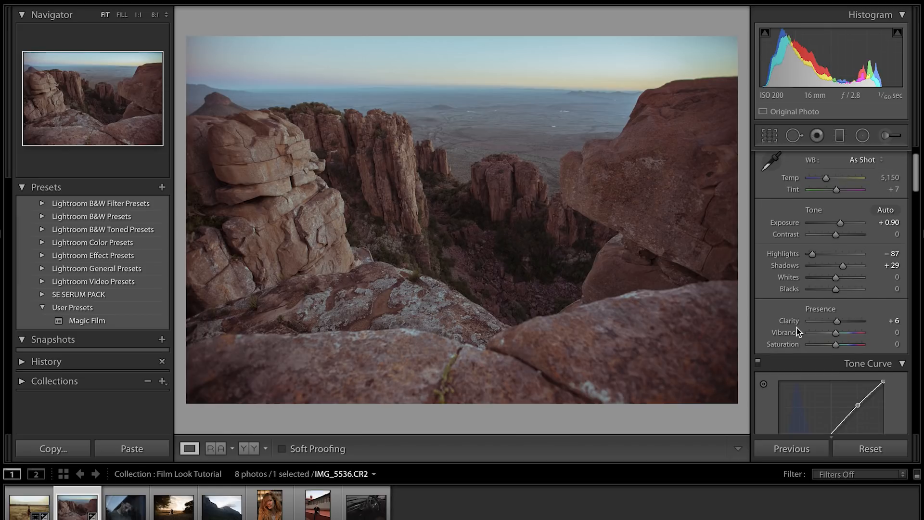
pyautogui.moveTo(837, 326); pyautogui.dragTo(844, 323)
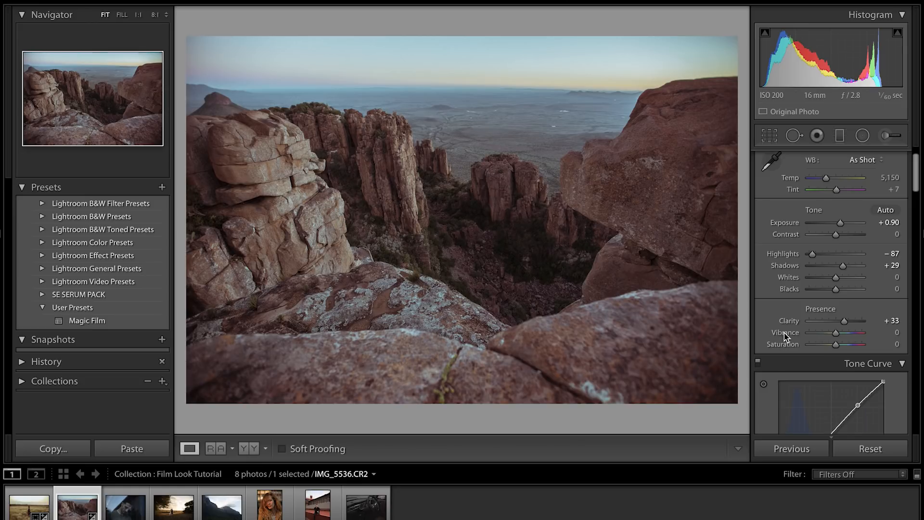
pyautogui.scroll(-15, 785, 333)
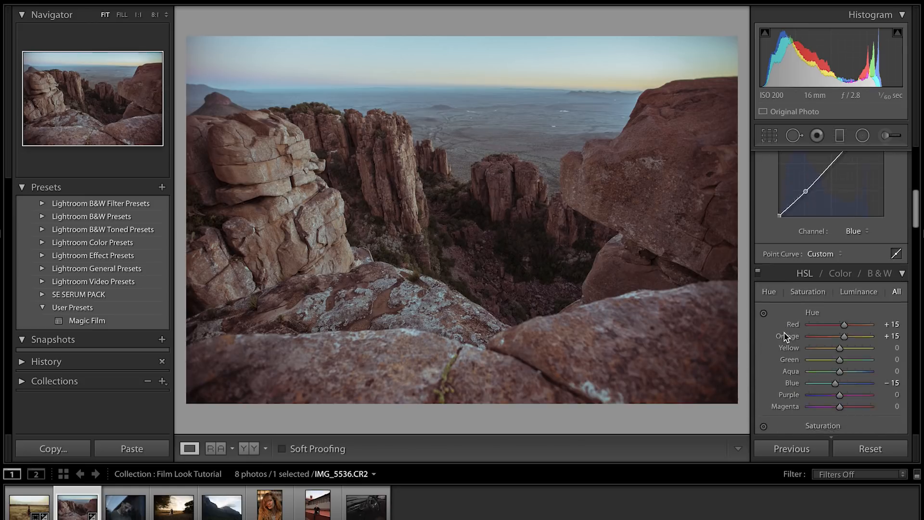
pyautogui.click(766, 259)
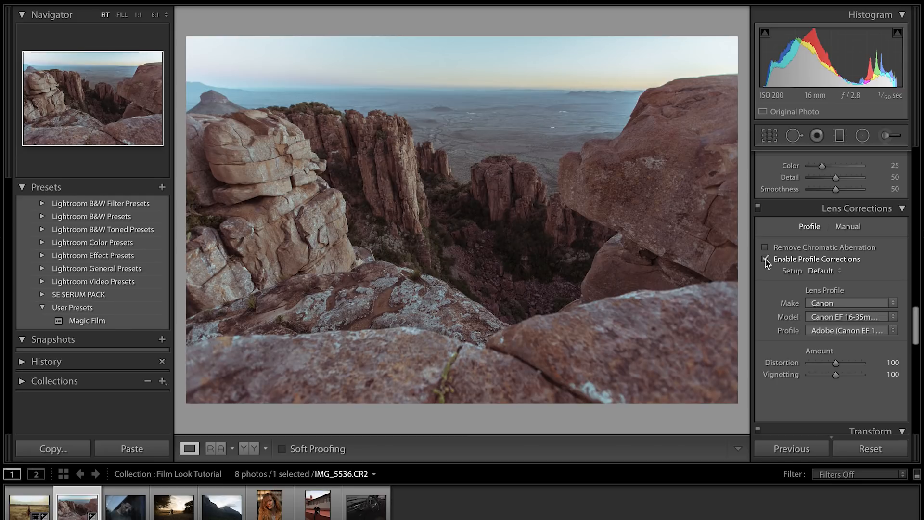
# Apply the Magic Film preset to the dark portrait of the man behind glass, raising its exposure and warming its temperature
pyautogui.click(125, 504)
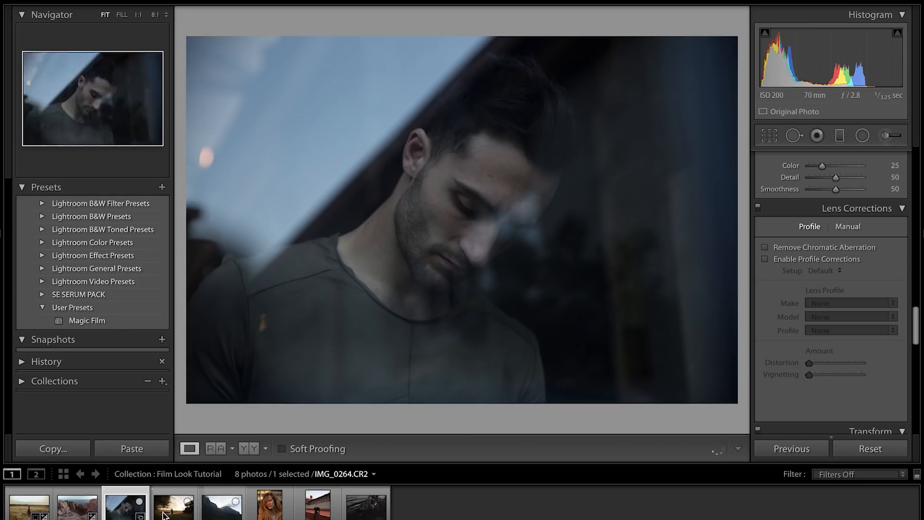
pyautogui.click(149, 326)
pyautogui.scroll(15, 838, 262)
pyautogui.moveTo(837, 262); pyautogui.dragTo(839, 262)
pyautogui.moveTo(835, 216); pyautogui.dragTo(840, 216)
# Apply the Magic Film preset to the wedding couple photo and set its exposure to +0.30
pyautogui.press('Right')
pyautogui.click(140, 323)
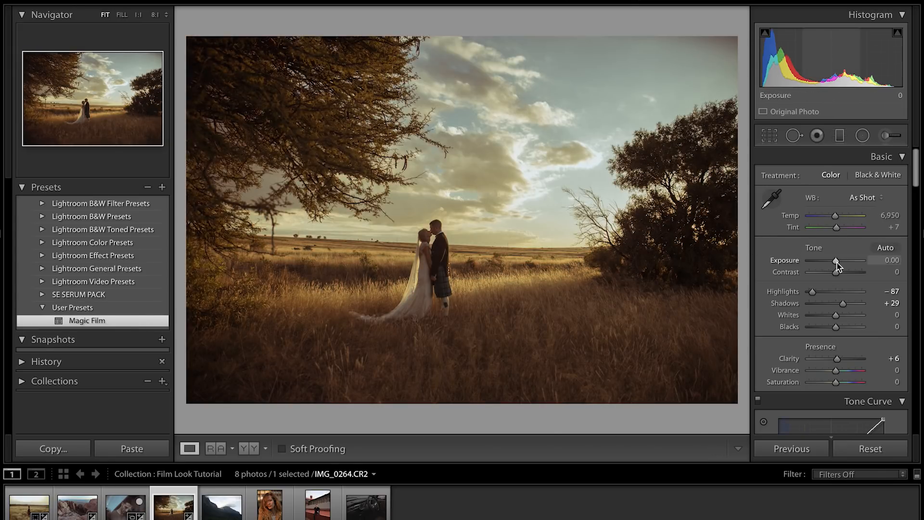
# Apply the Magic Film preset to the mountain photo and set its clarity to +62
pyautogui.press('Right')
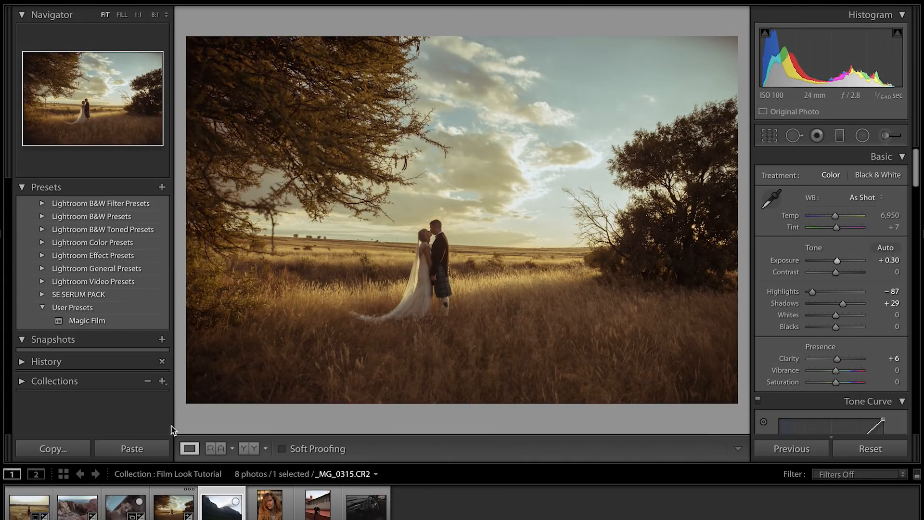
pyautogui.click(128, 321)
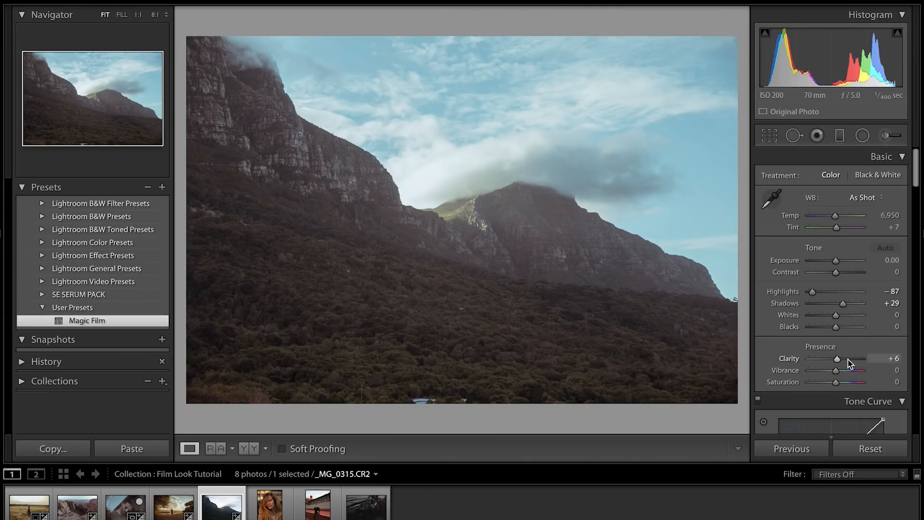
pyautogui.moveTo(838, 360); pyautogui.dragTo(854, 360)
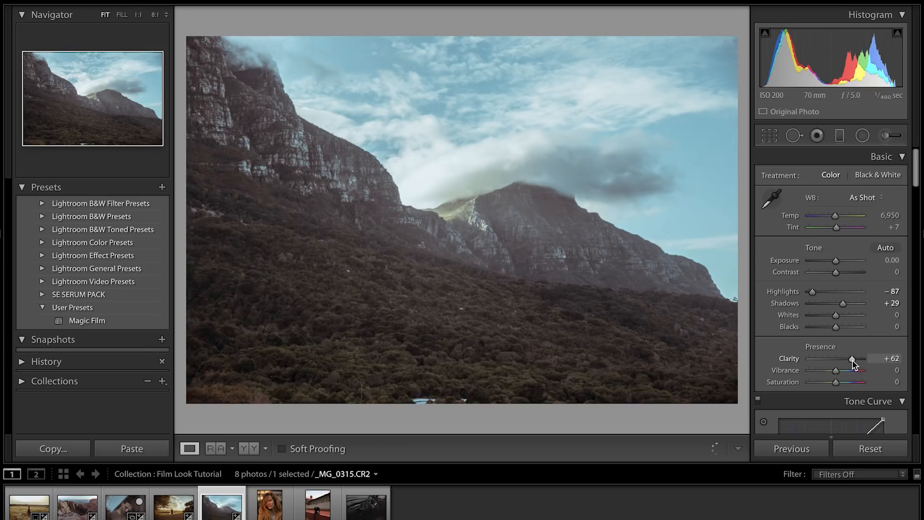
# Apply the Magic Film preset to the portrait of the red-haired woman and to the photo of the man sitting on the brick wall
pyautogui.press('Right')
pyautogui.click(142, 322)
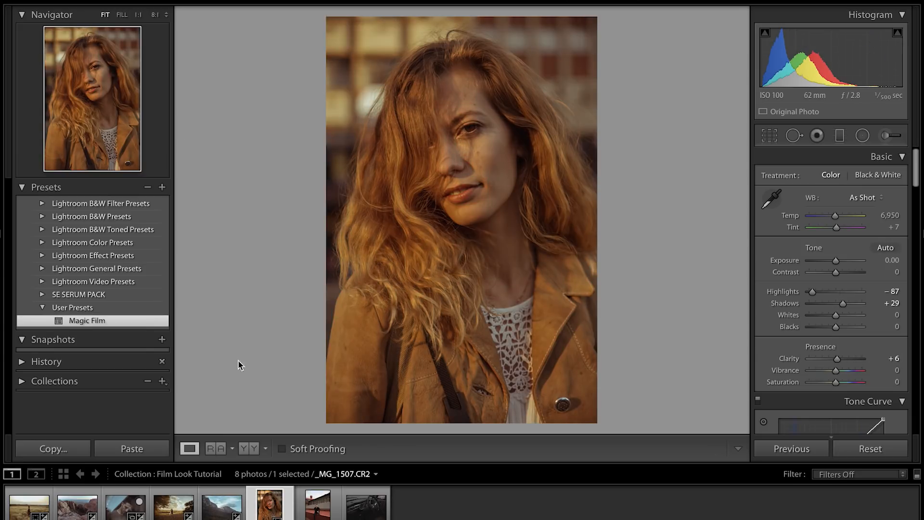
pyautogui.press('Right')
pyautogui.click(126, 328)
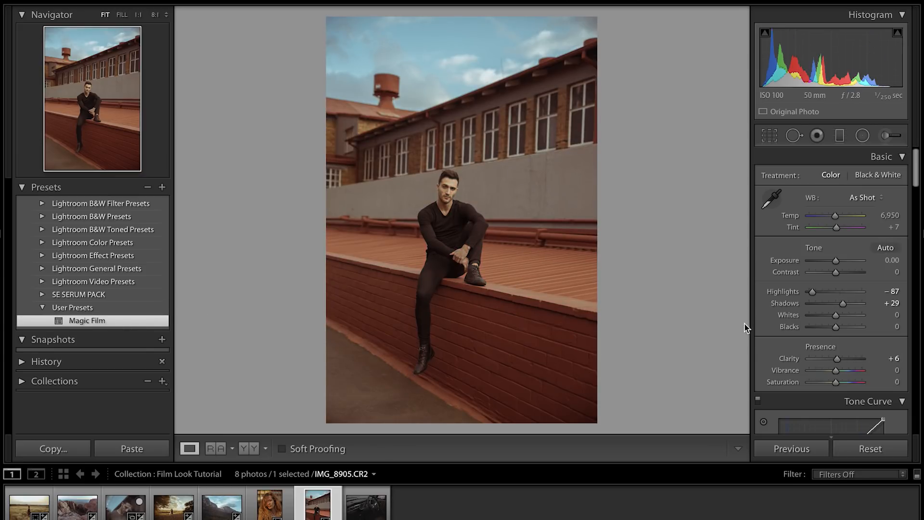